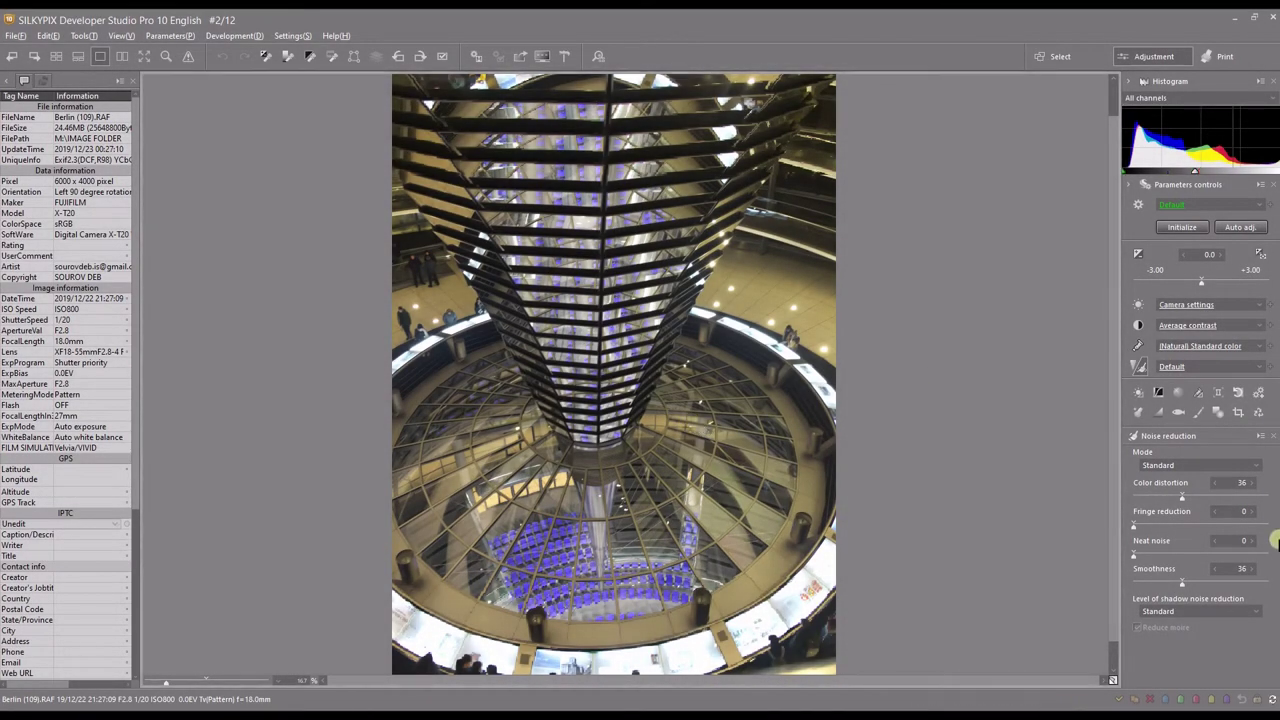
# Show the White balance panel and drop down its preset list, Auto through Flash #3.
pyautogui.click(1138, 311)
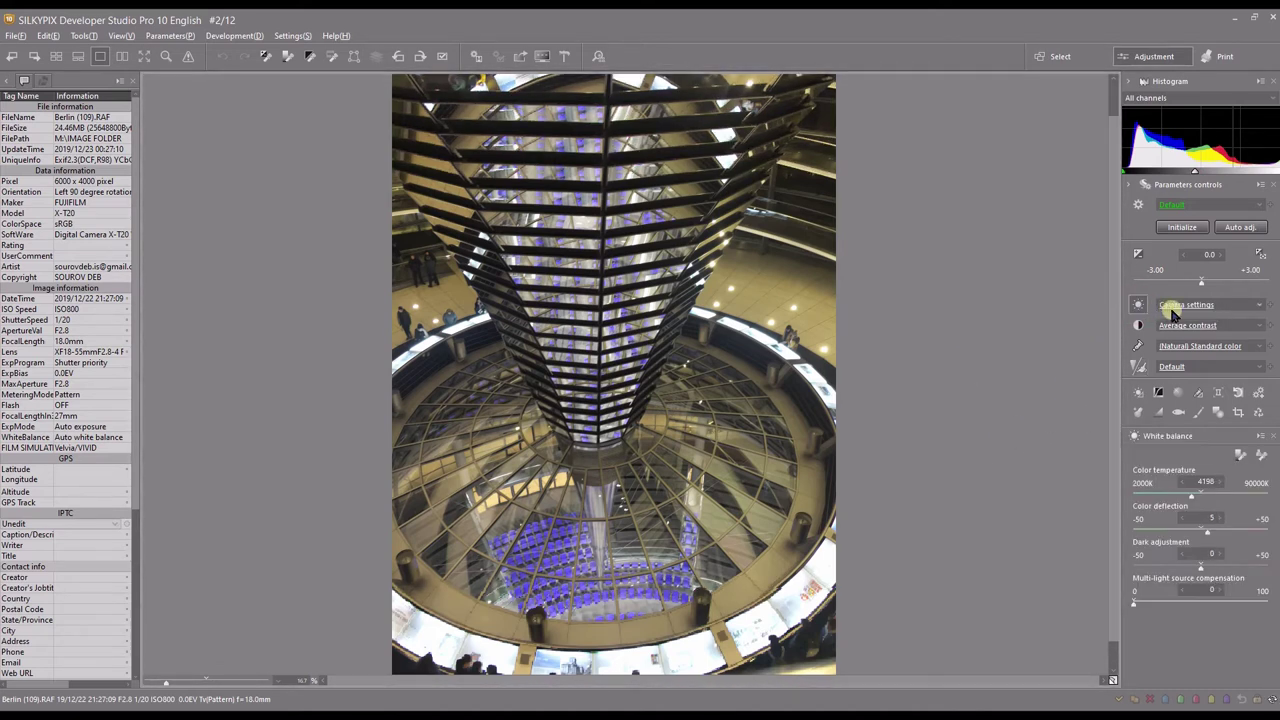
pyautogui.click(1178, 308)
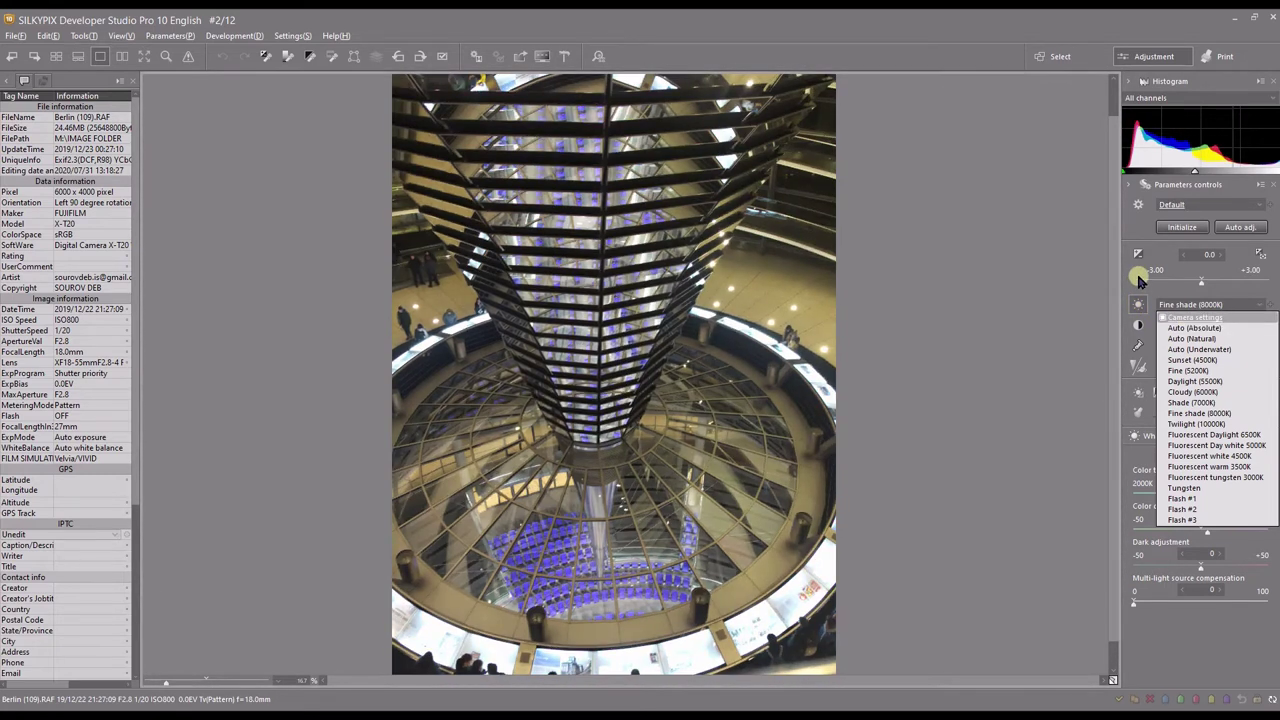
# Close the preset list, try Gray balance, then activate the Skin color white balance picker.
pyautogui.click(1141, 281)
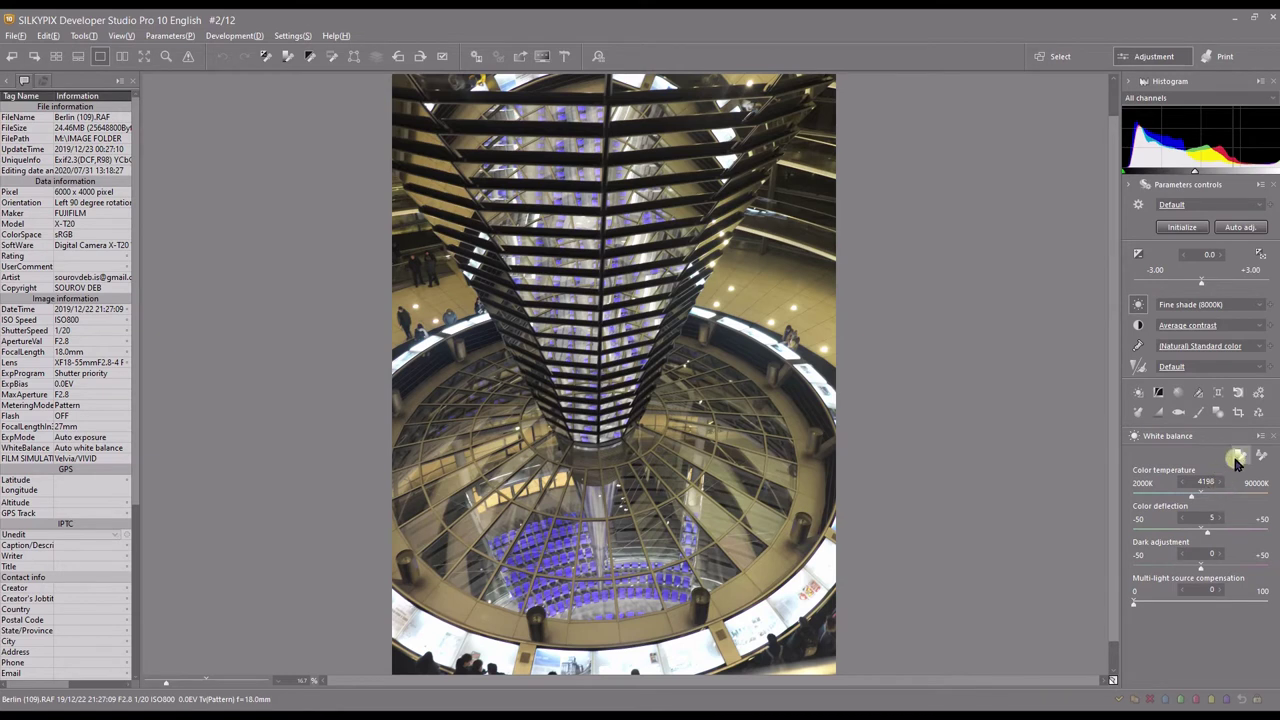
pyautogui.click(1238, 459)
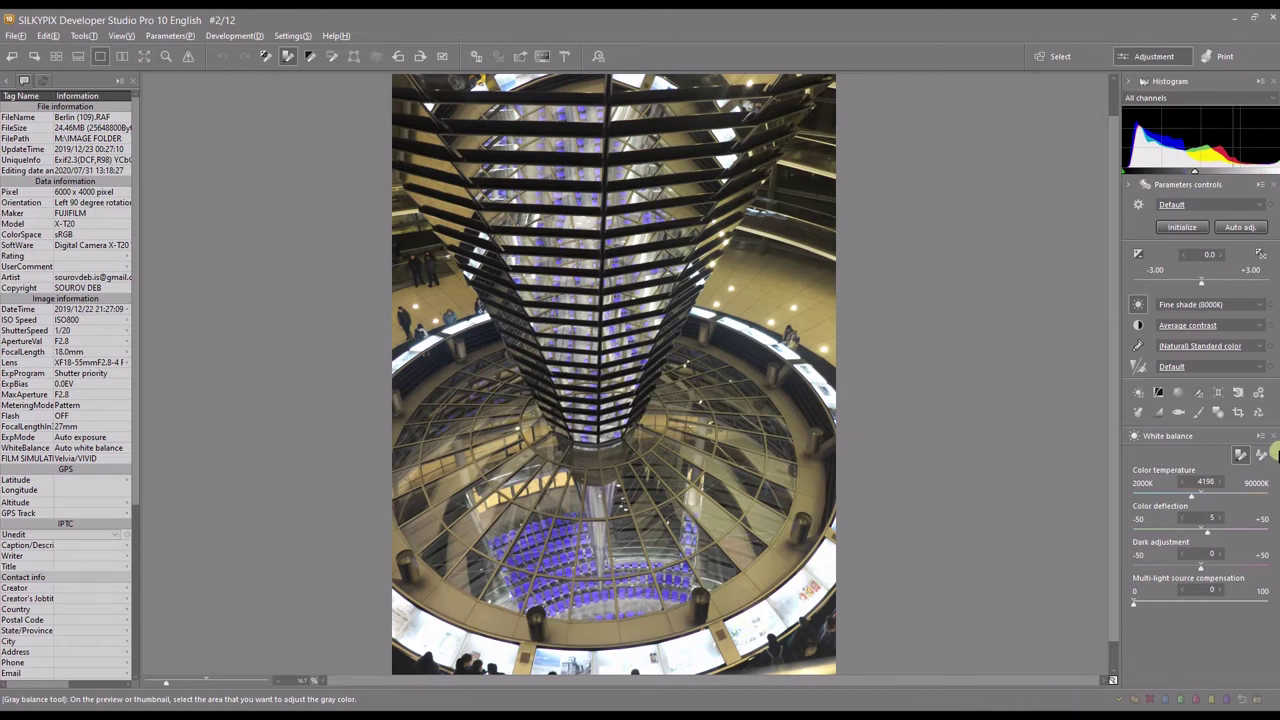
pyautogui.click(1262, 458)
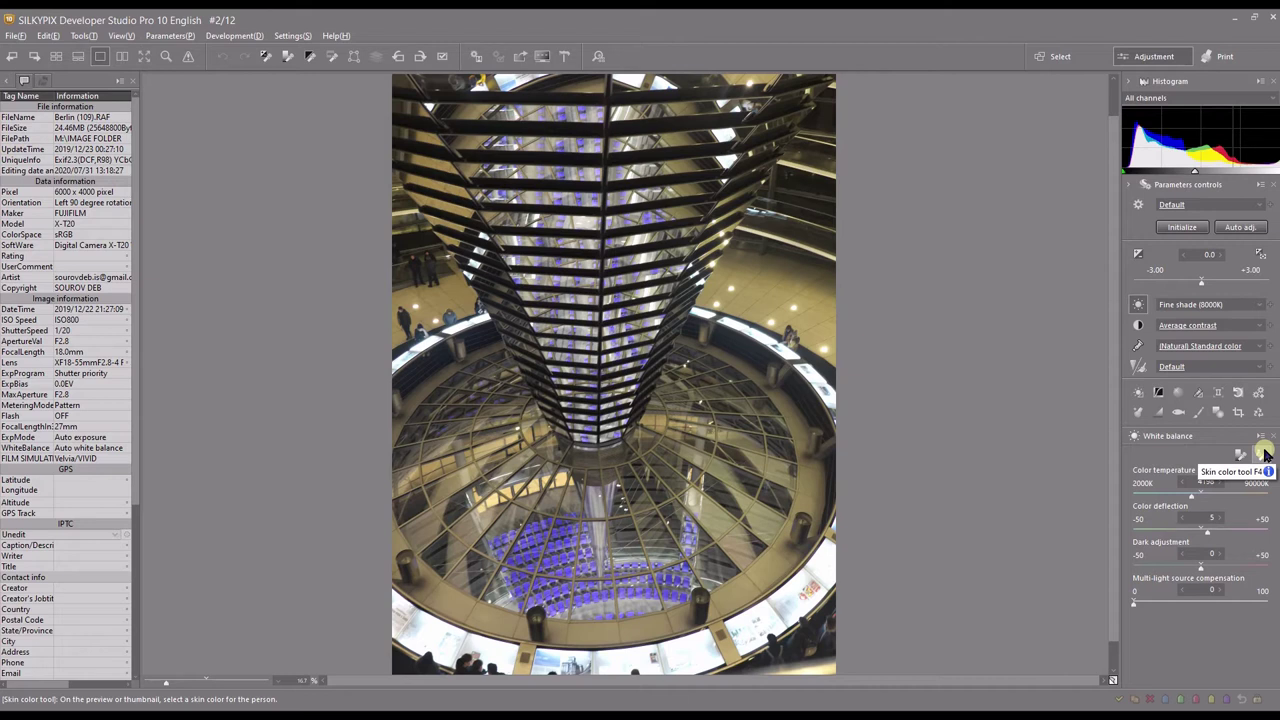
pyautogui.click(1264, 454)
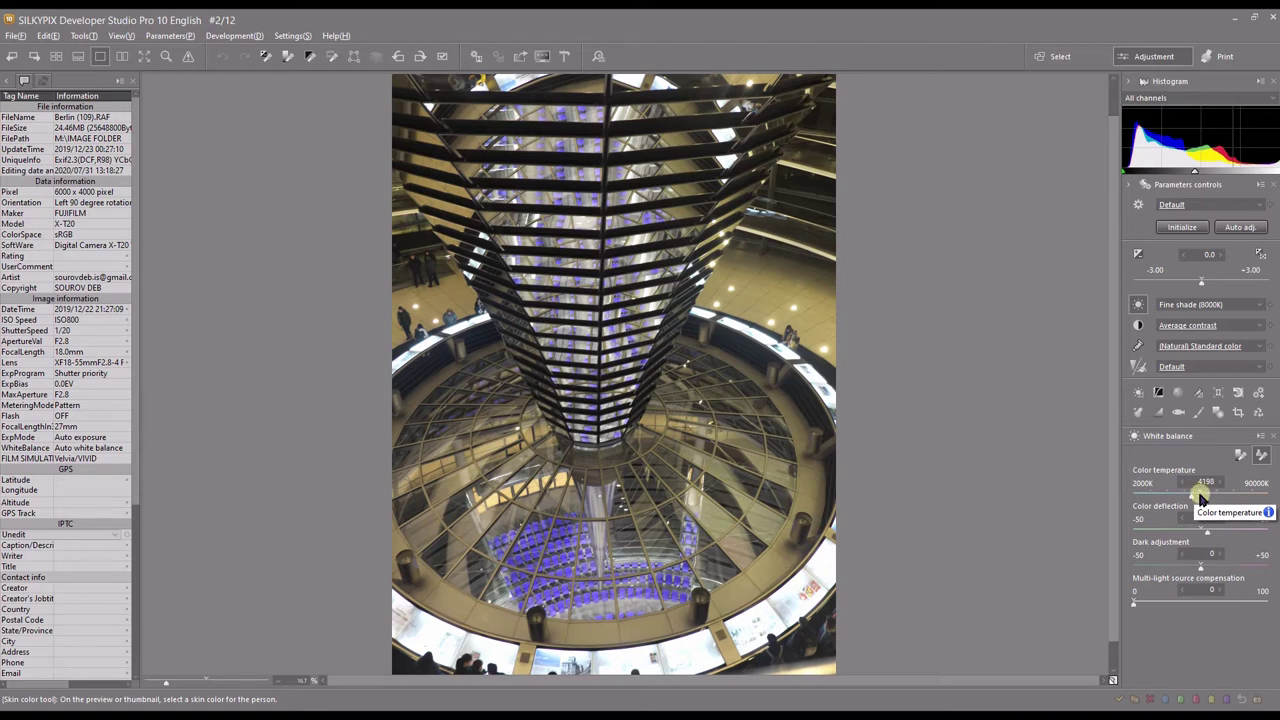
# Drag the Color temperature slider from 4198K down to 3525K.
pyautogui.moveTo(1203, 497); pyautogui.dragTo(1187, 497)
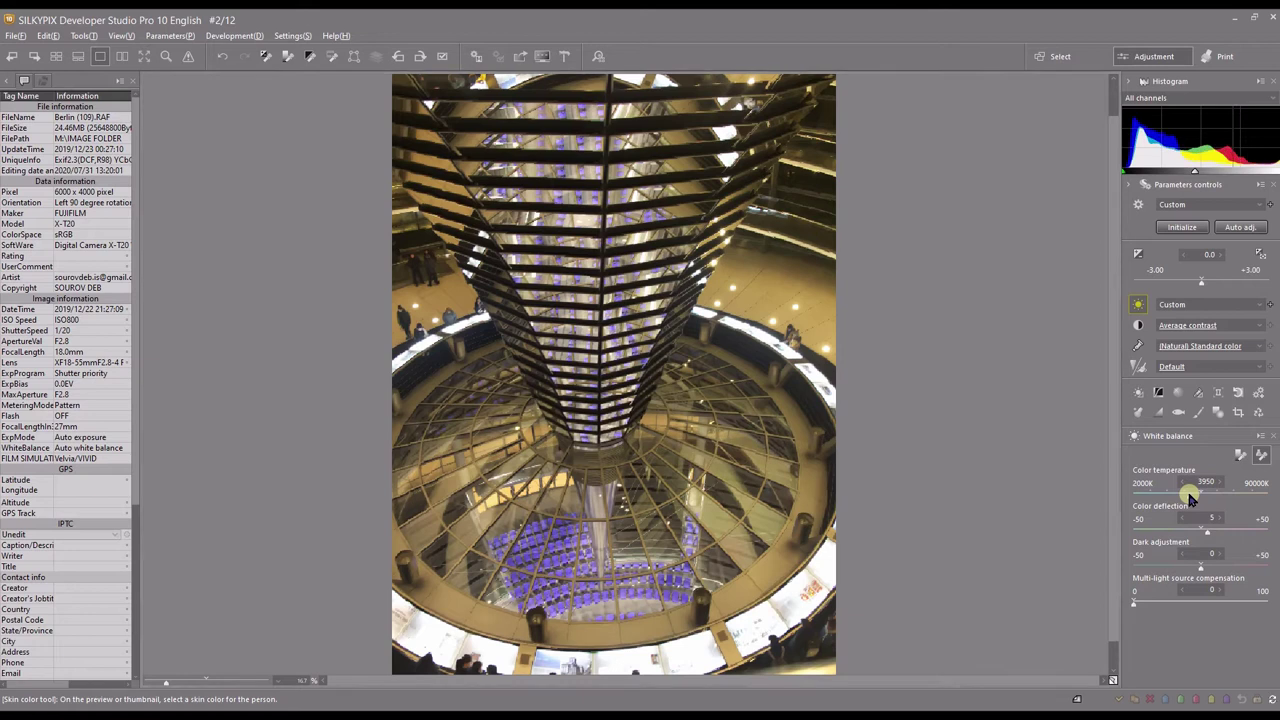
pyautogui.moveTo(1176, 496); pyautogui.dragTo(1183, 499)
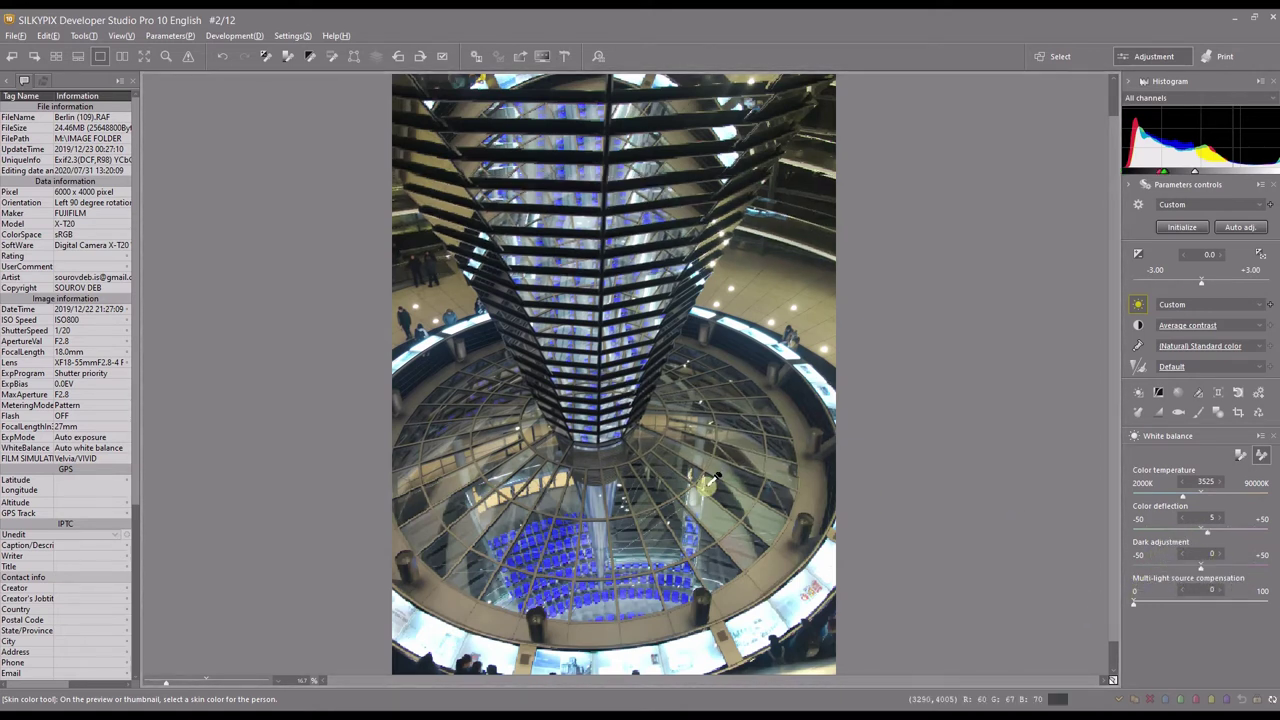
# Set the Dark adjustment slider to 2, after trying 45 and -42.
pyautogui.scroll(1, 745, 340)
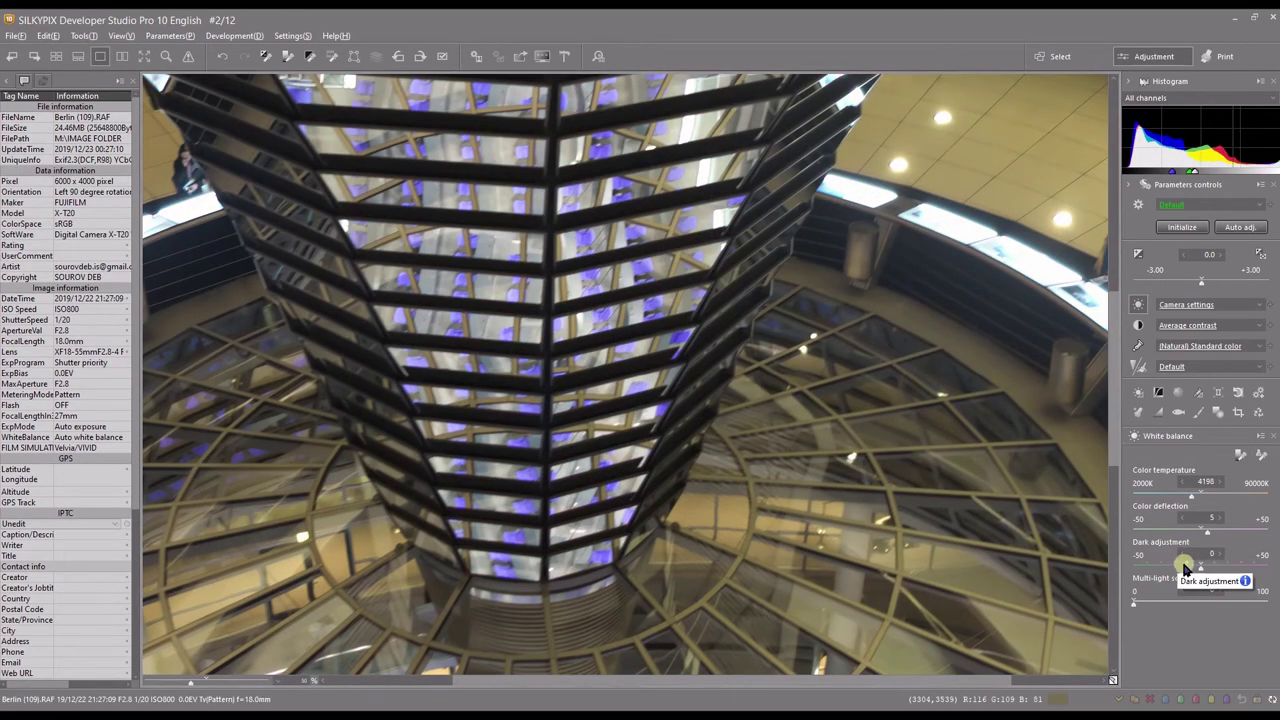
pyautogui.click(1252, 567)
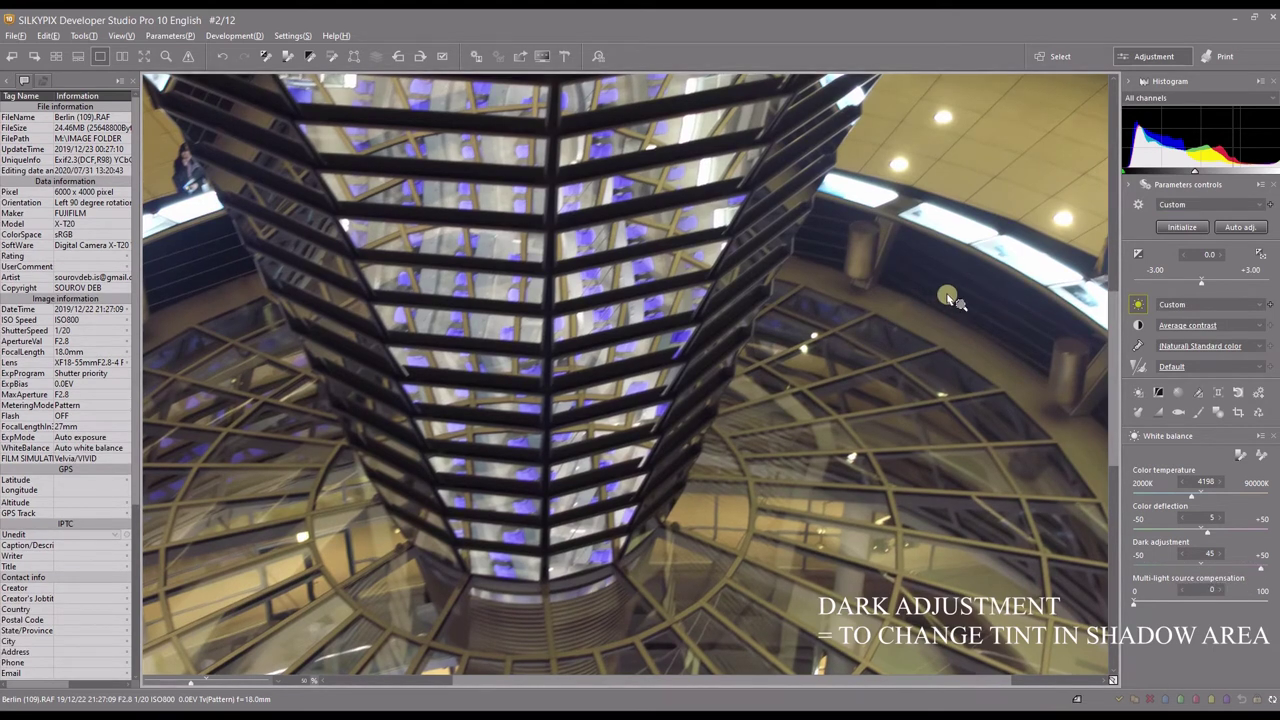
pyautogui.click(1143, 567)
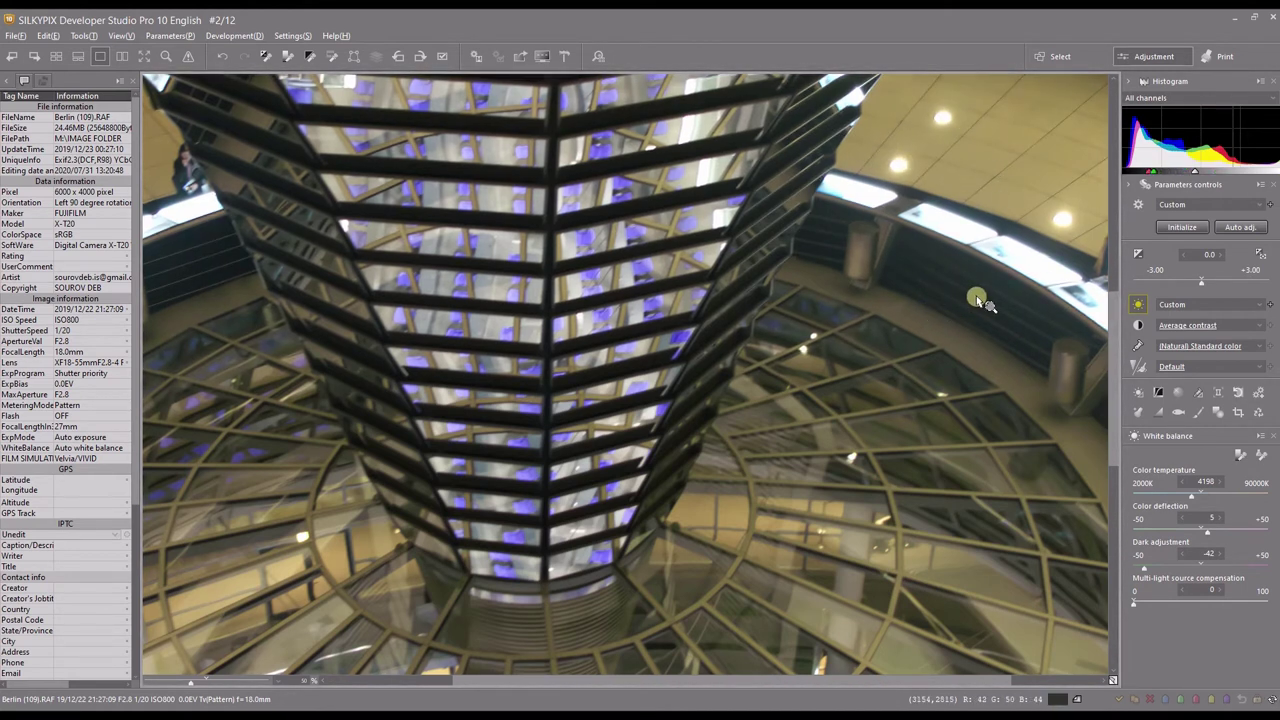
pyautogui.click(1203, 567)
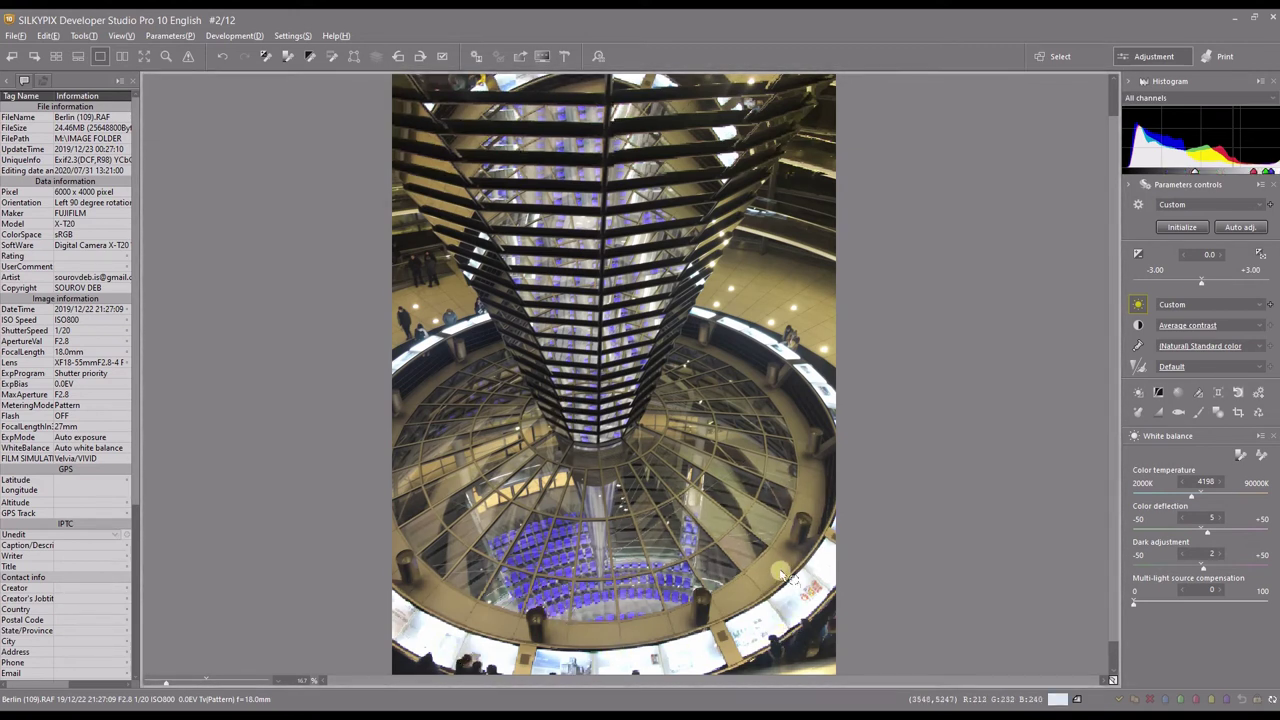
# Set Multi-light source compensation to 4, after trying 68.
pyautogui.click(1225, 603)
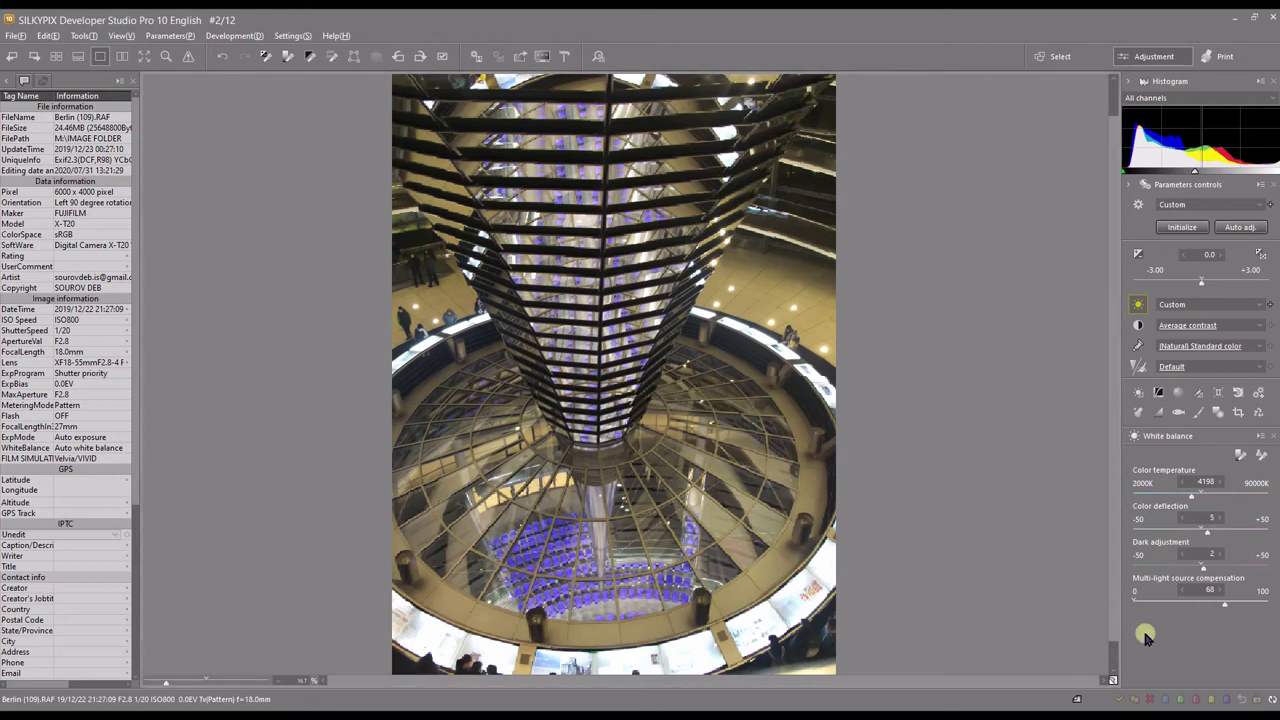
pyautogui.click(1155, 604)
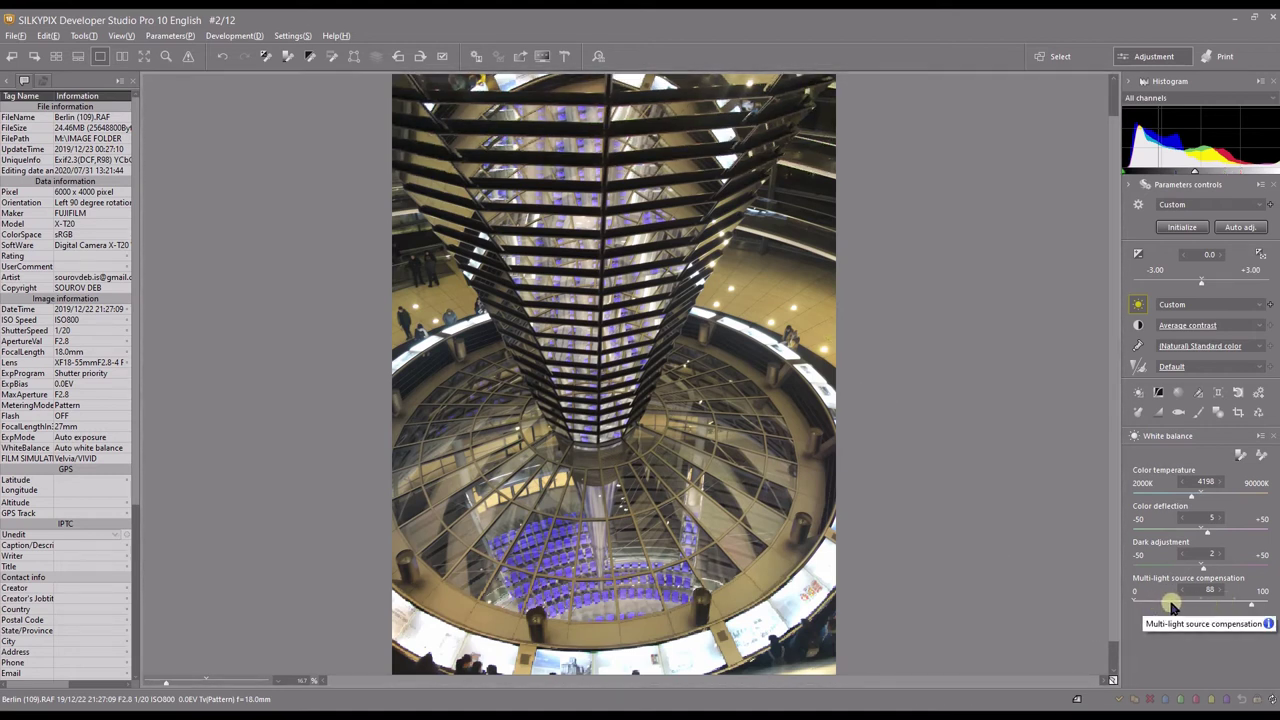
pyautogui.click(1140, 603)
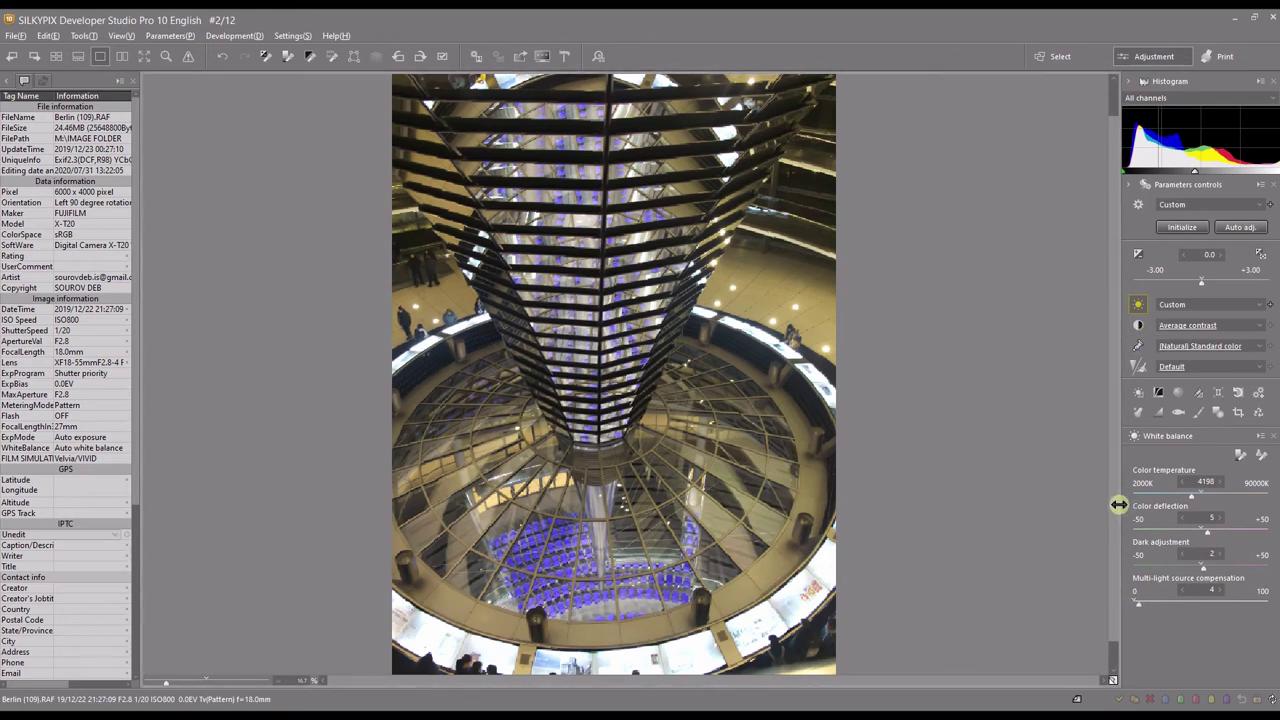
# Open the White balance adjustment dialog, showing hue 0 and saturation 0.00.
pyautogui.click(1138, 395)
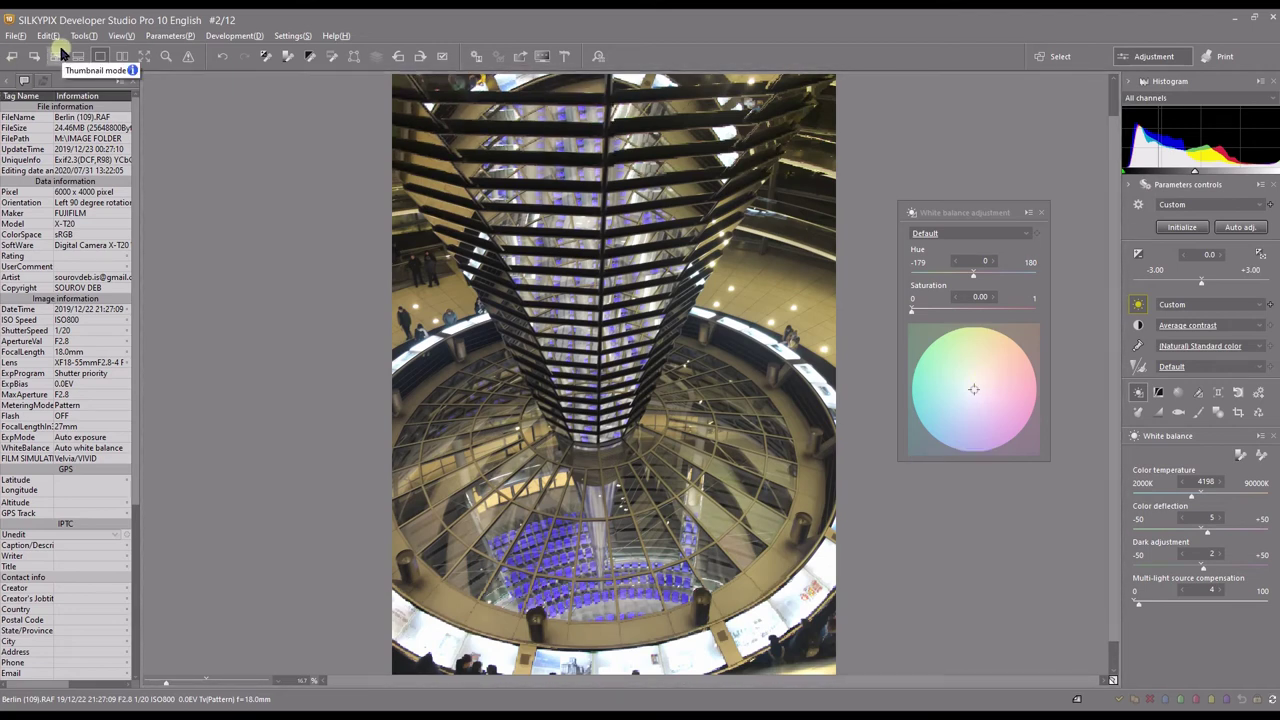
pyautogui.click(58, 54)
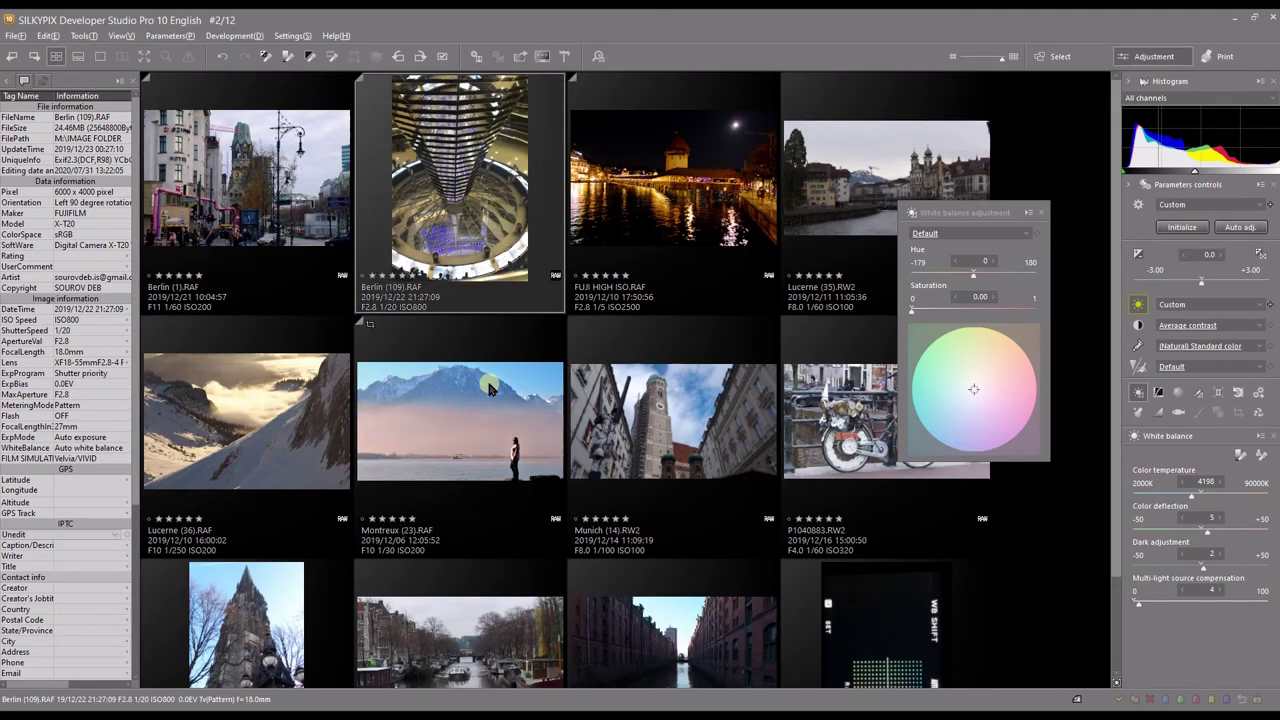
pyautogui.scroll(-2, 489, 389)
pyautogui.doubleClick(897, 598)
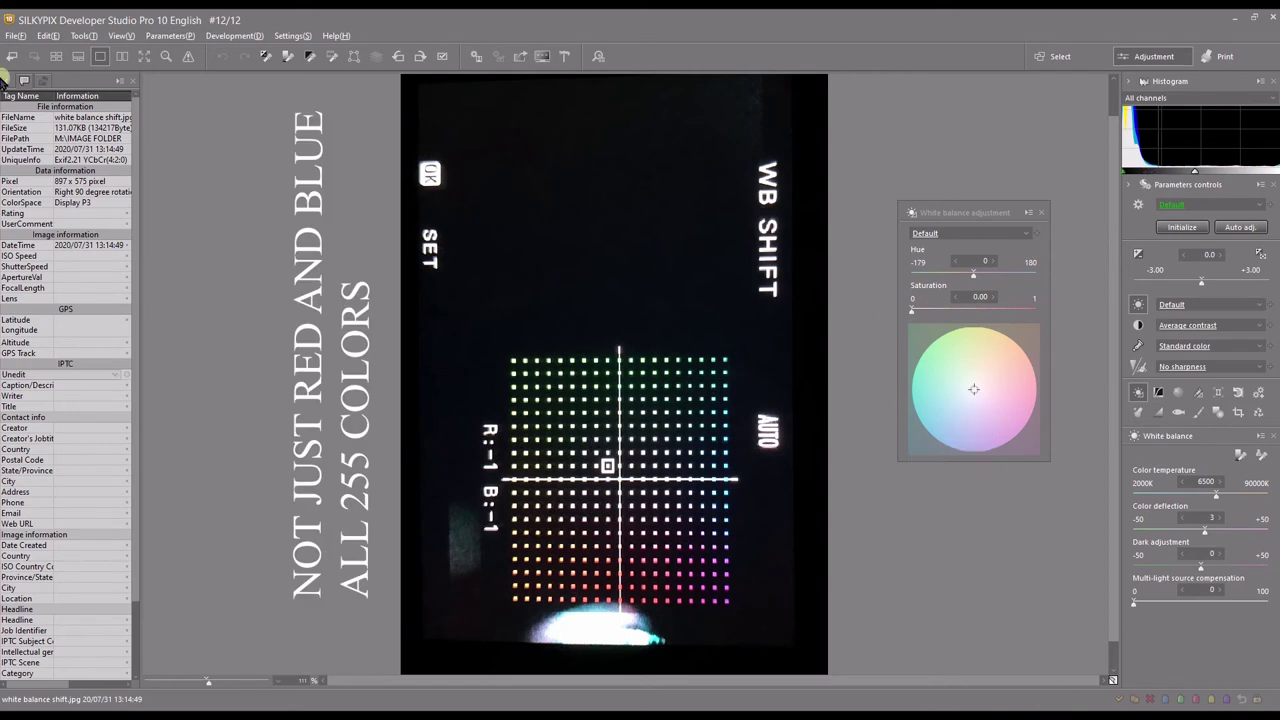
pyautogui.click(57, 53)
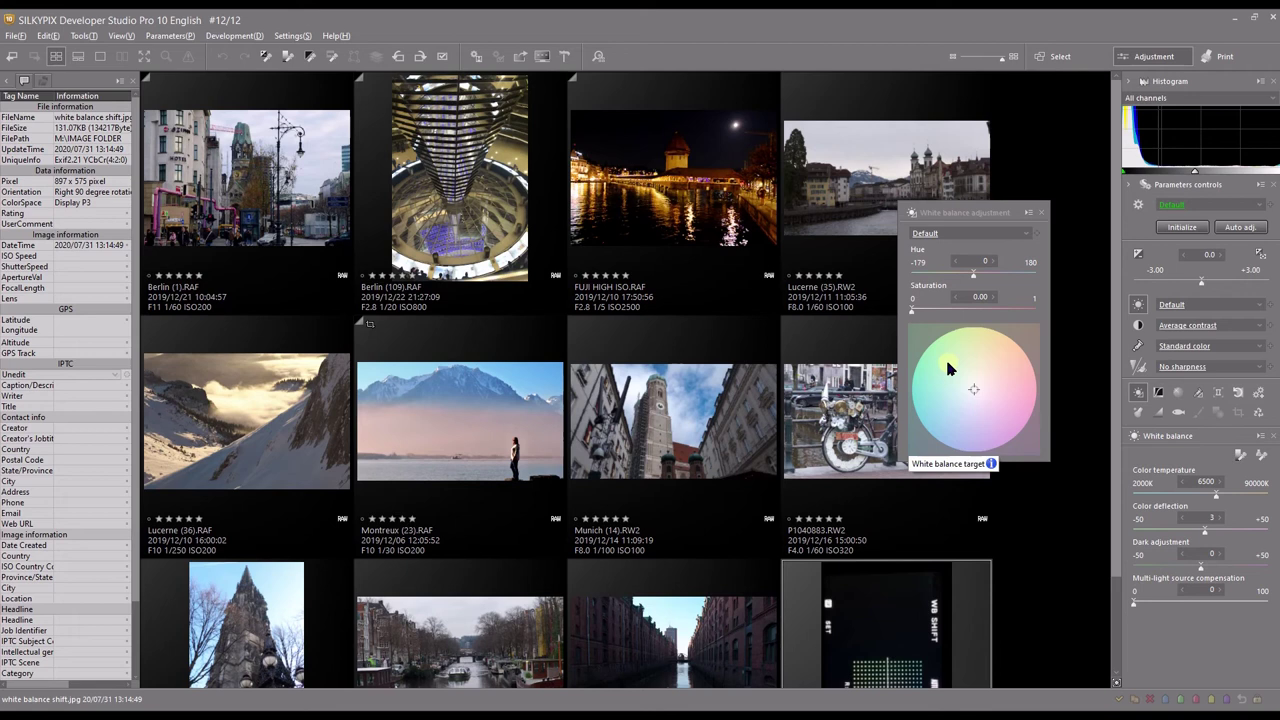
pyautogui.doubleClick(432, 245)
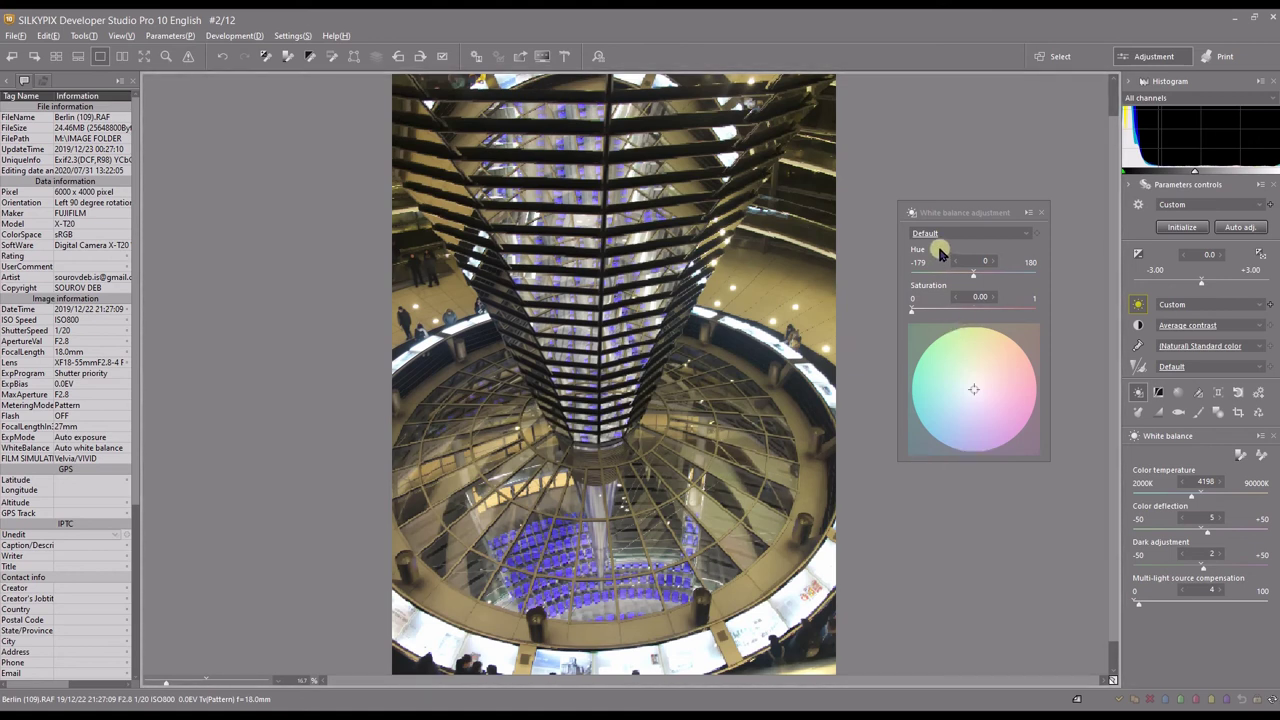
# Try colour-wheel shifts (hue 13/sat 0.30, green, hue -40/sat 0.49), ending at hue -117, saturation 0.02.
pyautogui.click(937, 214)
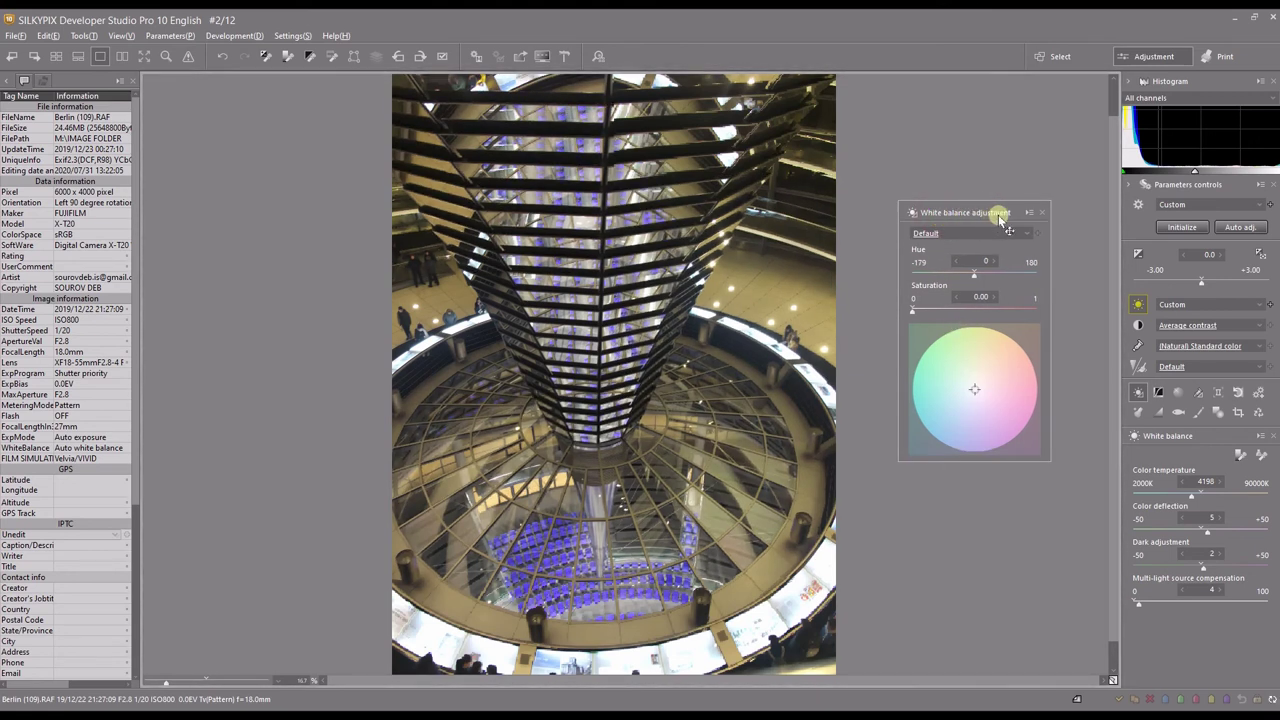
pyautogui.click(929, 457)
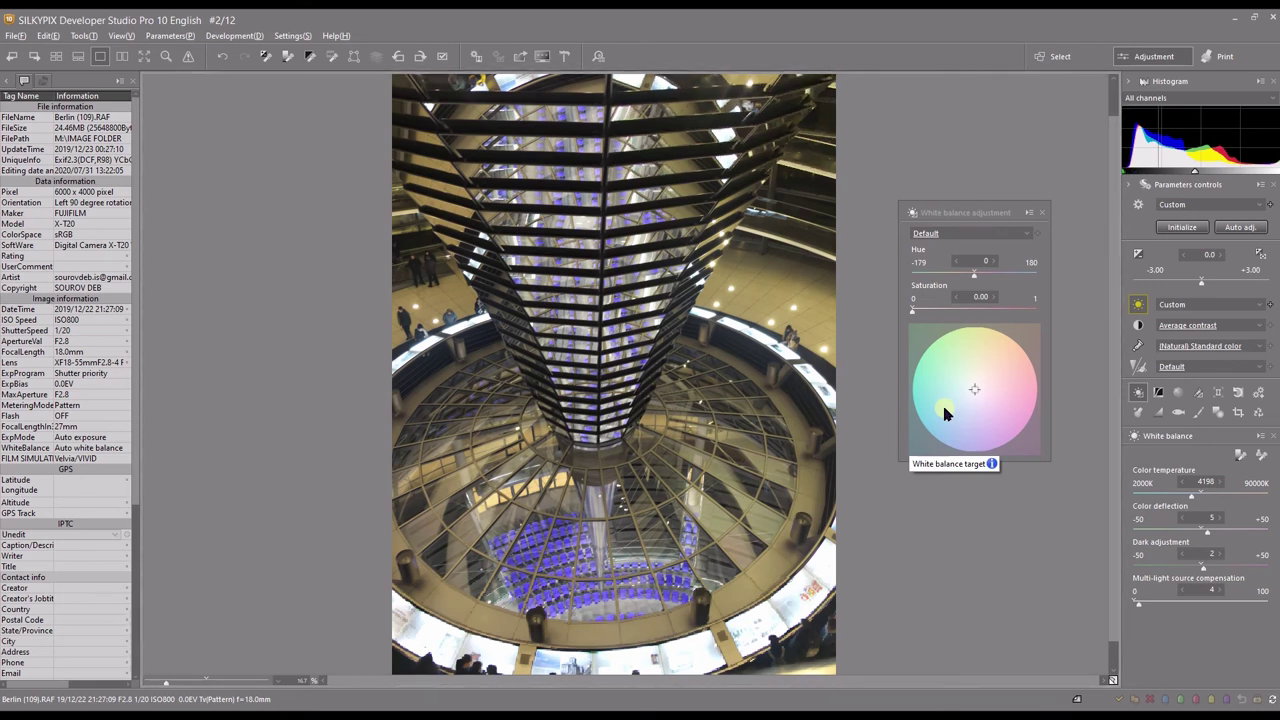
pyautogui.click(992, 393)
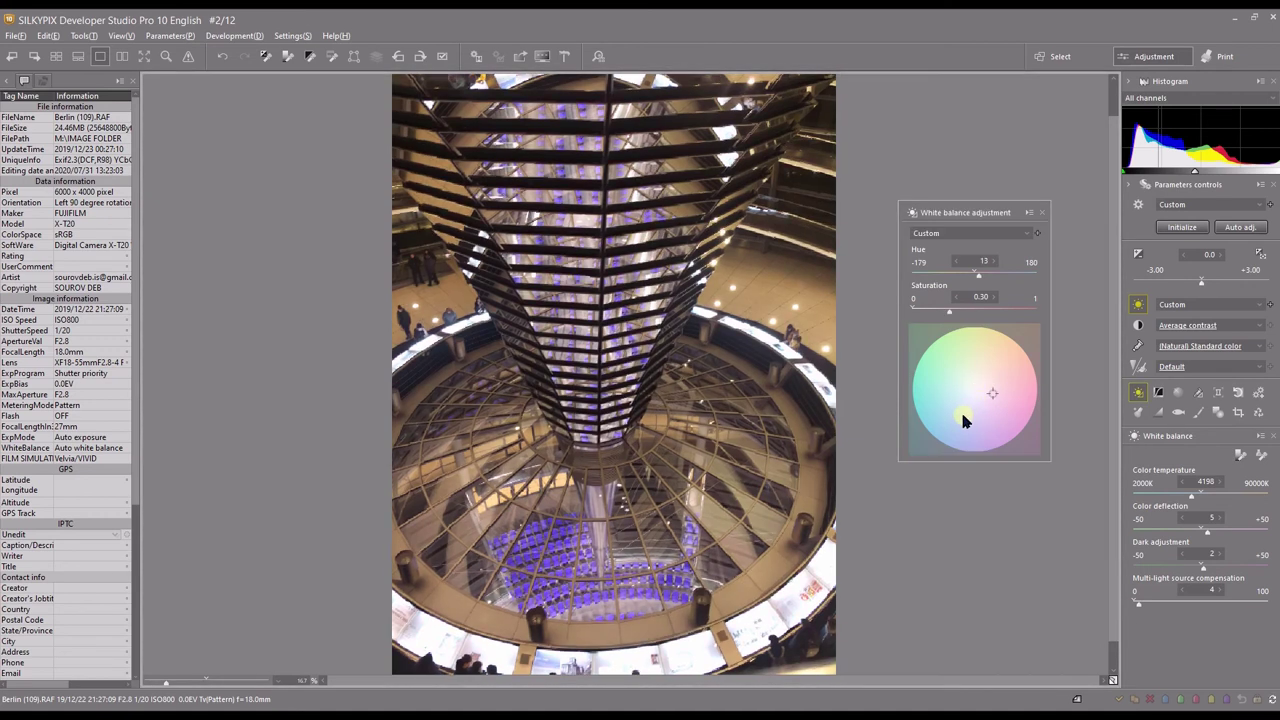
pyautogui.click(952, 397)
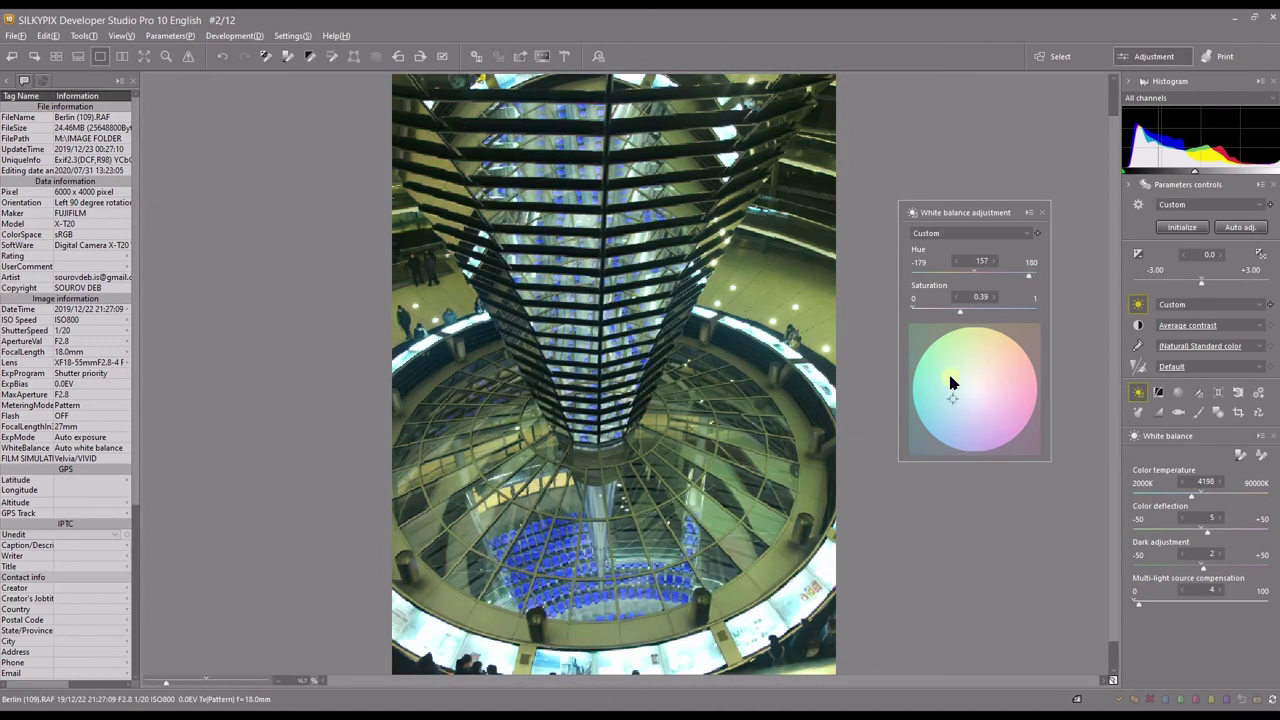
pyautogui.click(951, 359)
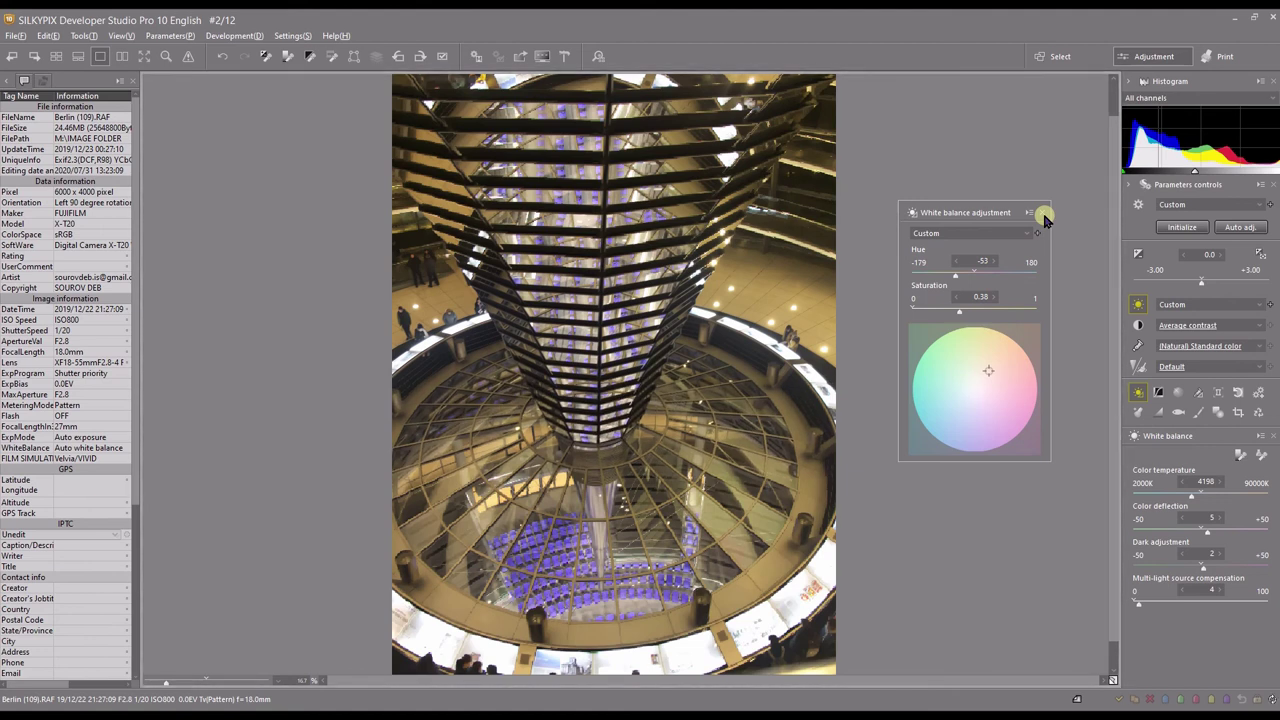
pyautogui.click(526, 167)
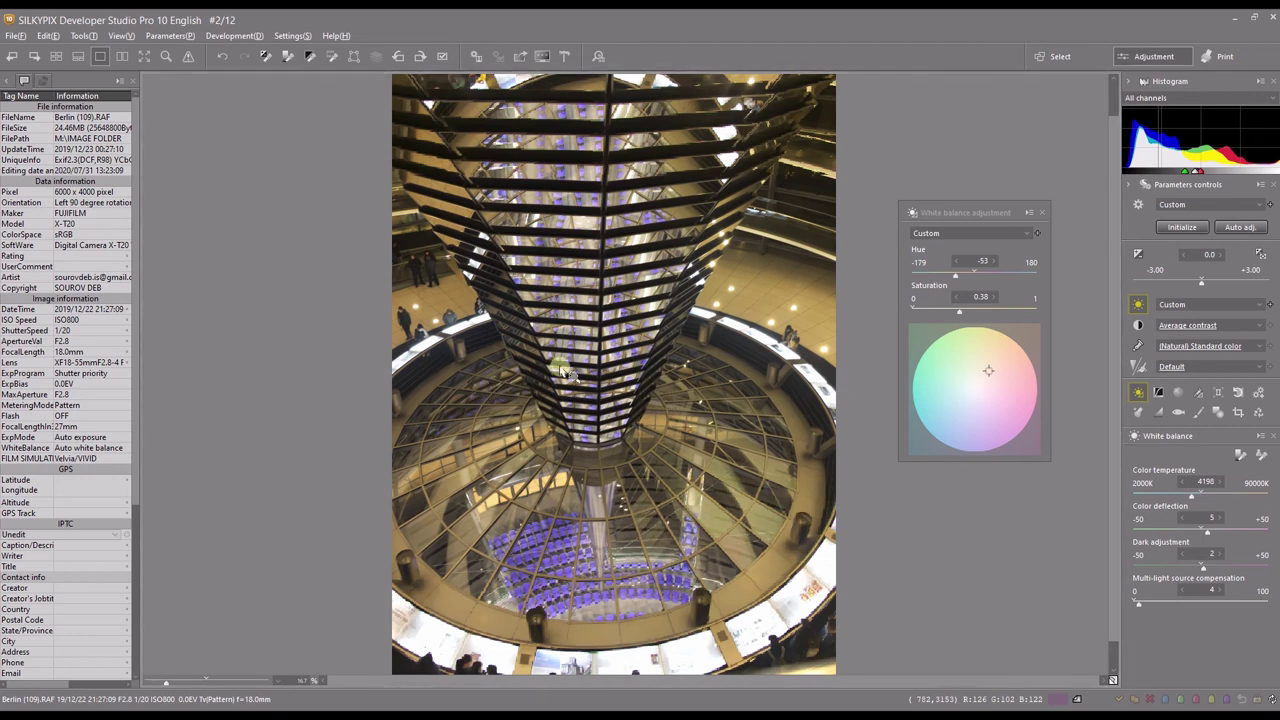
pyautogui.click(996, 369)
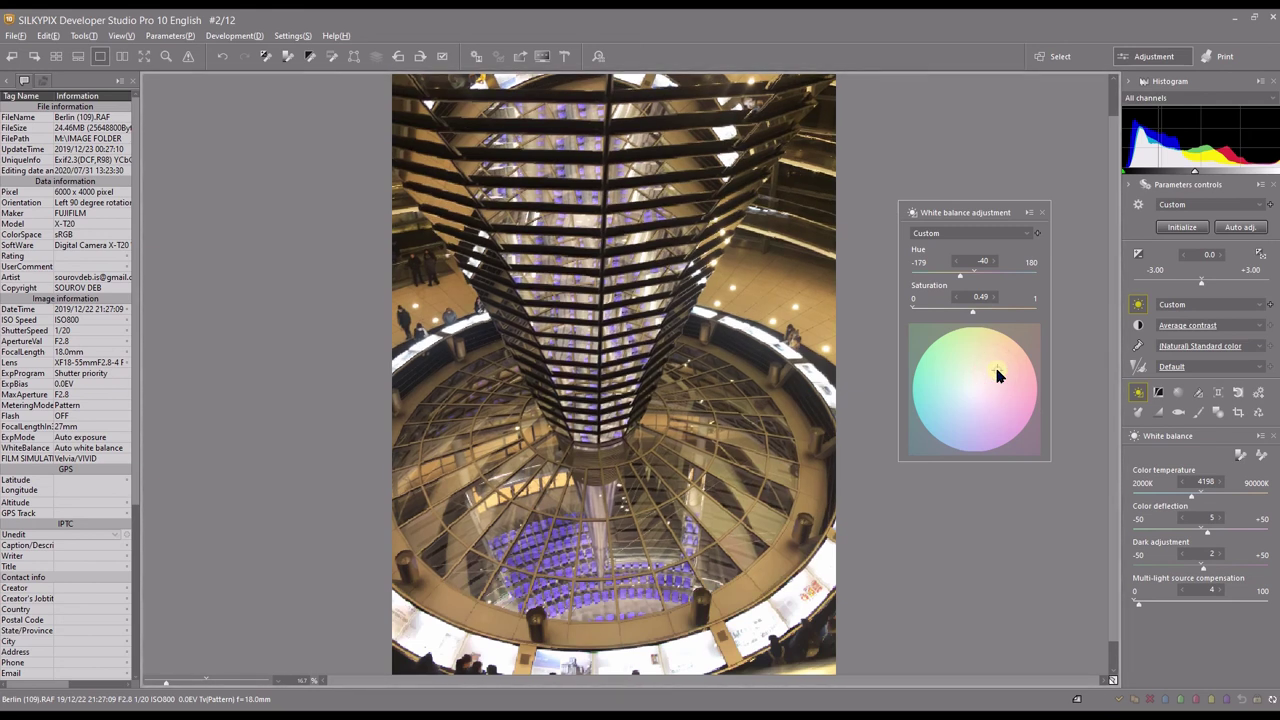
pyautogui.click(982, 381)
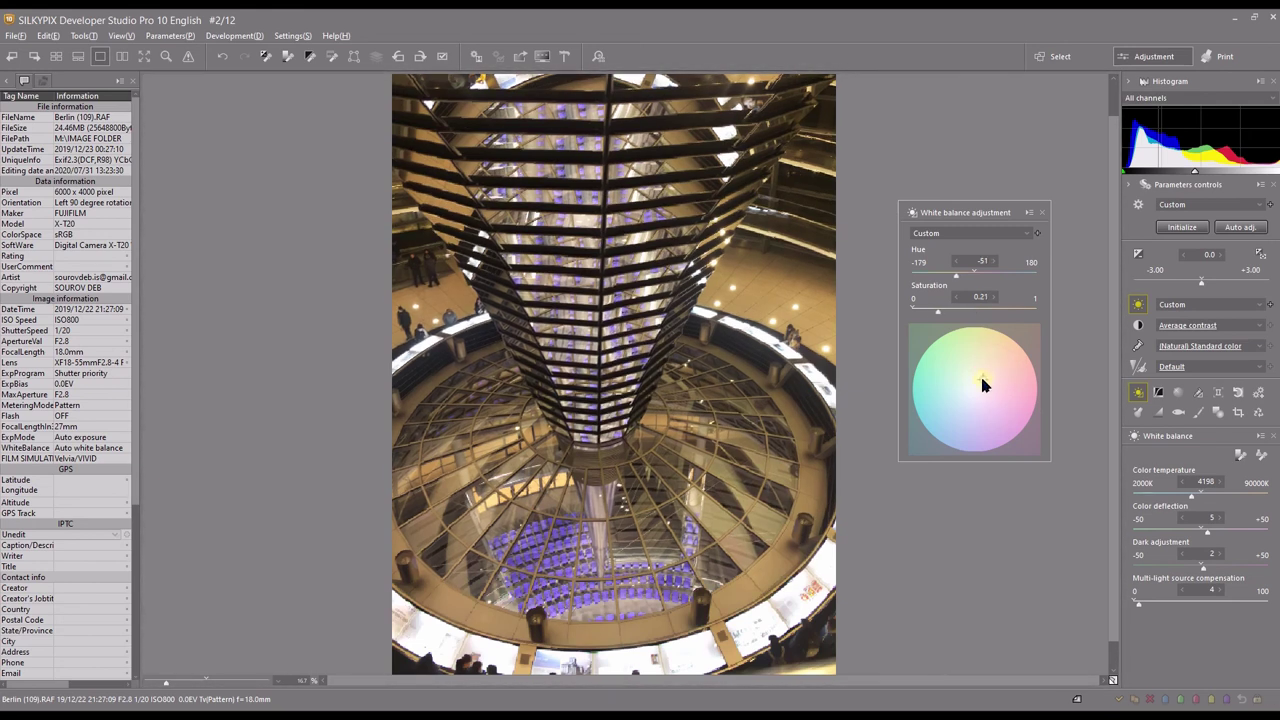
pyautogui.click(973, 389)
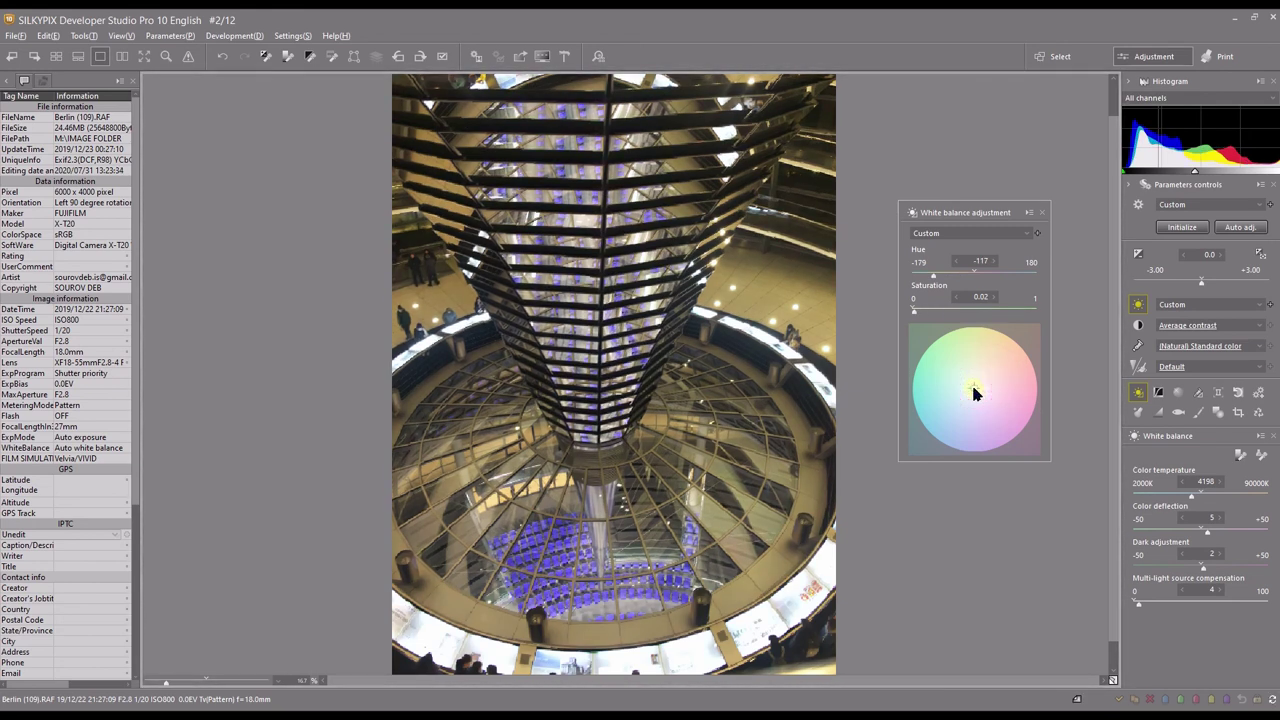
# Close the White balance adjustment dialog, keeping hue -117 and saturation 0.02.
pyautogui.click(1041, 212)
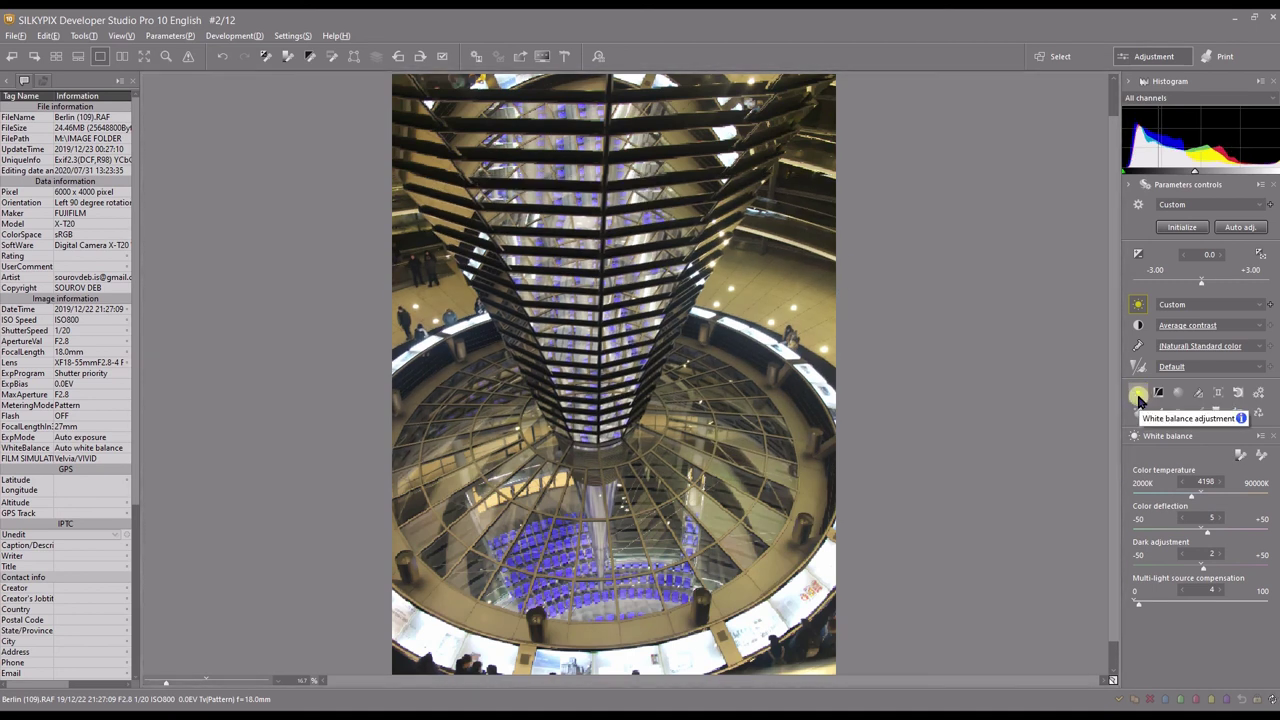